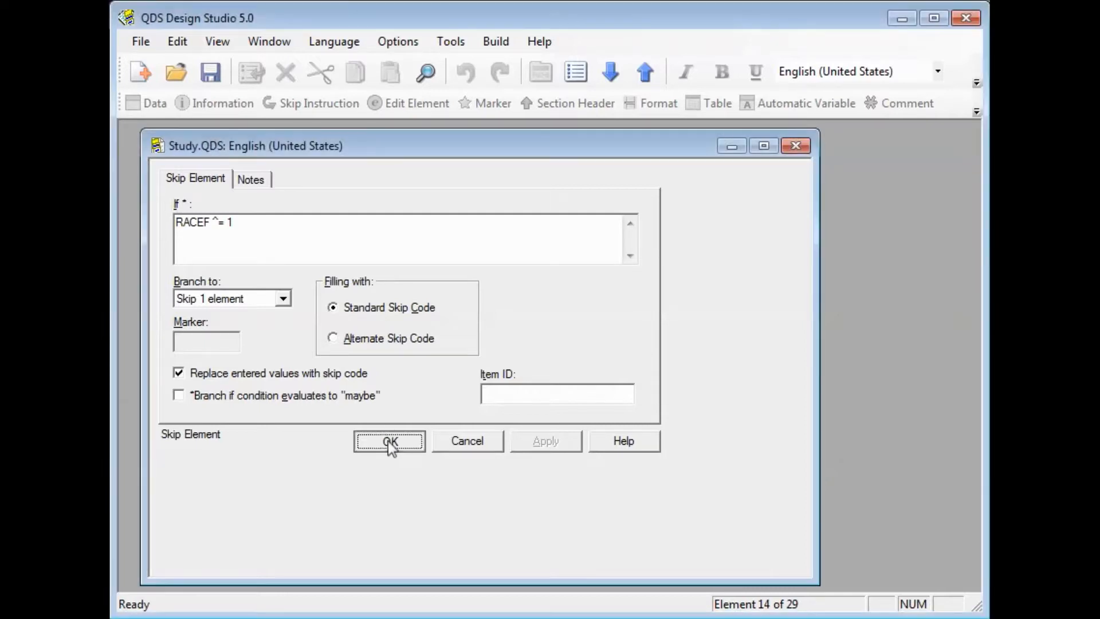
Save the RACEF skip instruction and insert a data element after it with the question text "Please specify other racial group."
click(389, 443)
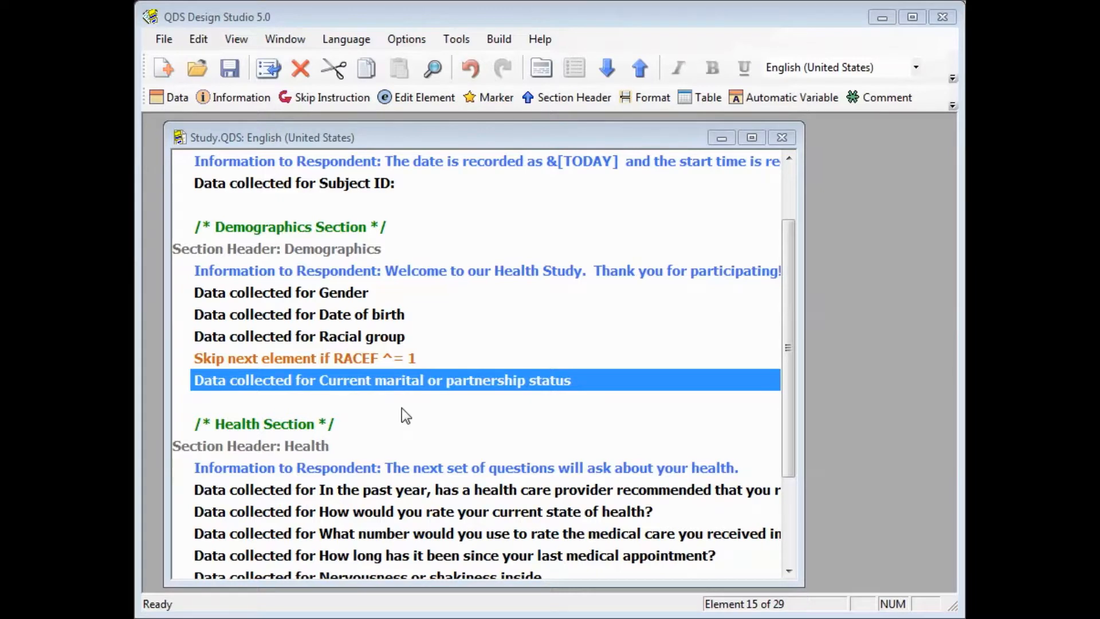
click(176, 101)
click(177, 103)
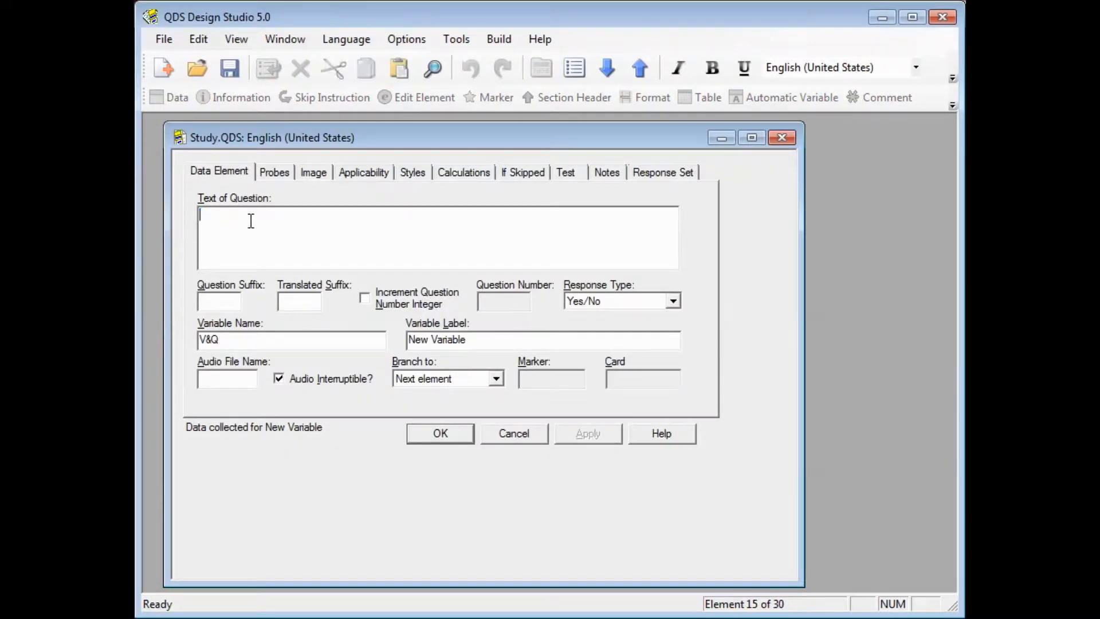
text(Please specify other racial group)
text(.)
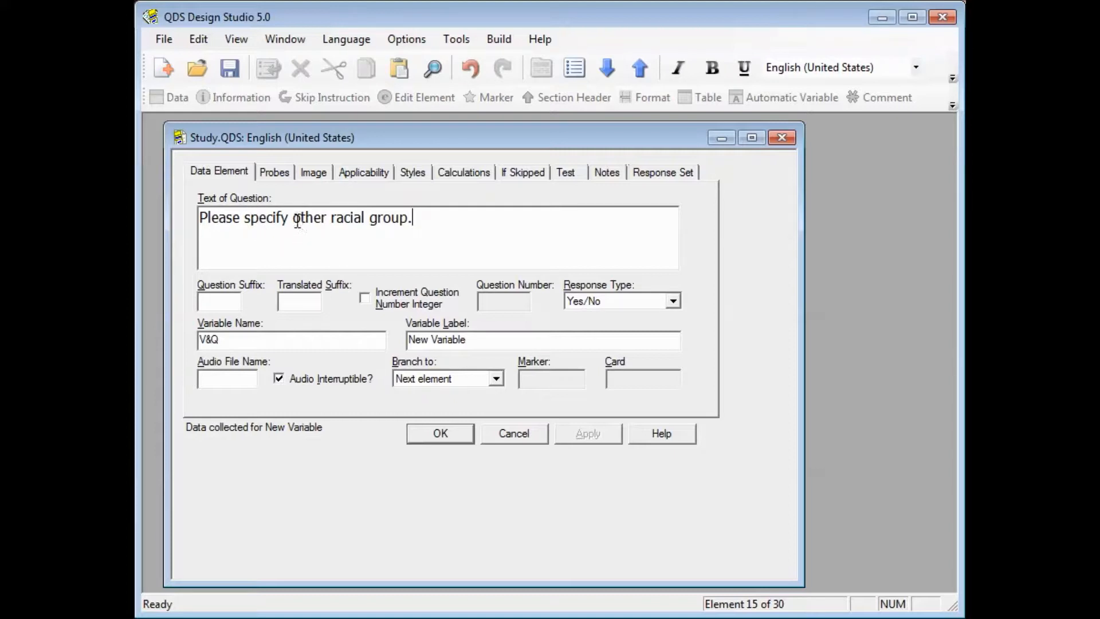
Set the new element's variable label to "Other racial group", reusing the wording from the question text
drag(293, 218, 411, 229)
key(ctrl+c)
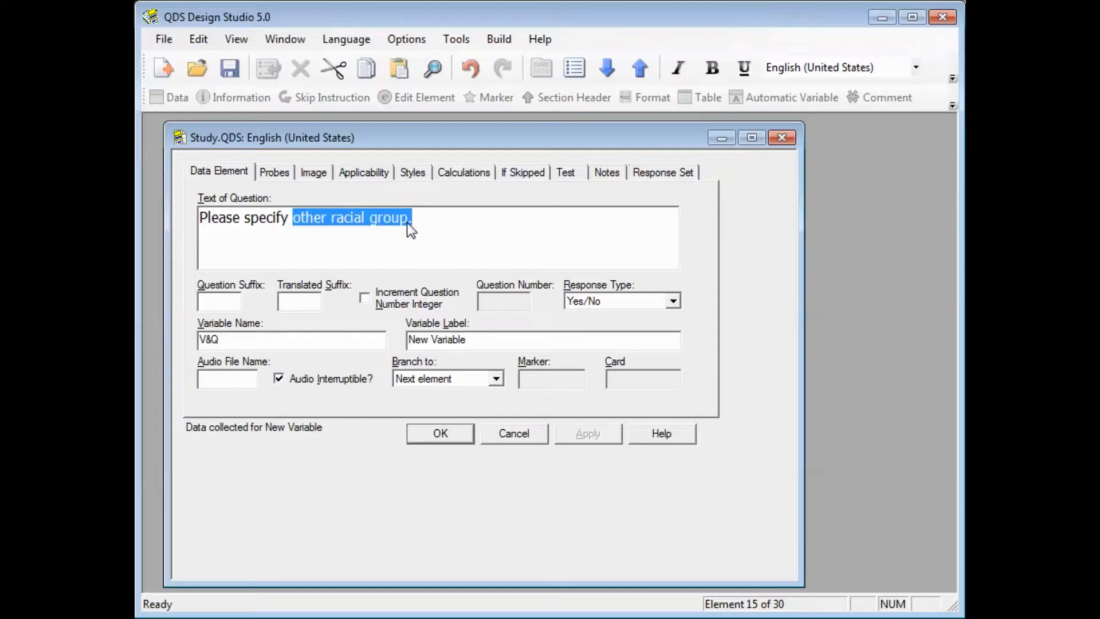
click(517, 341)
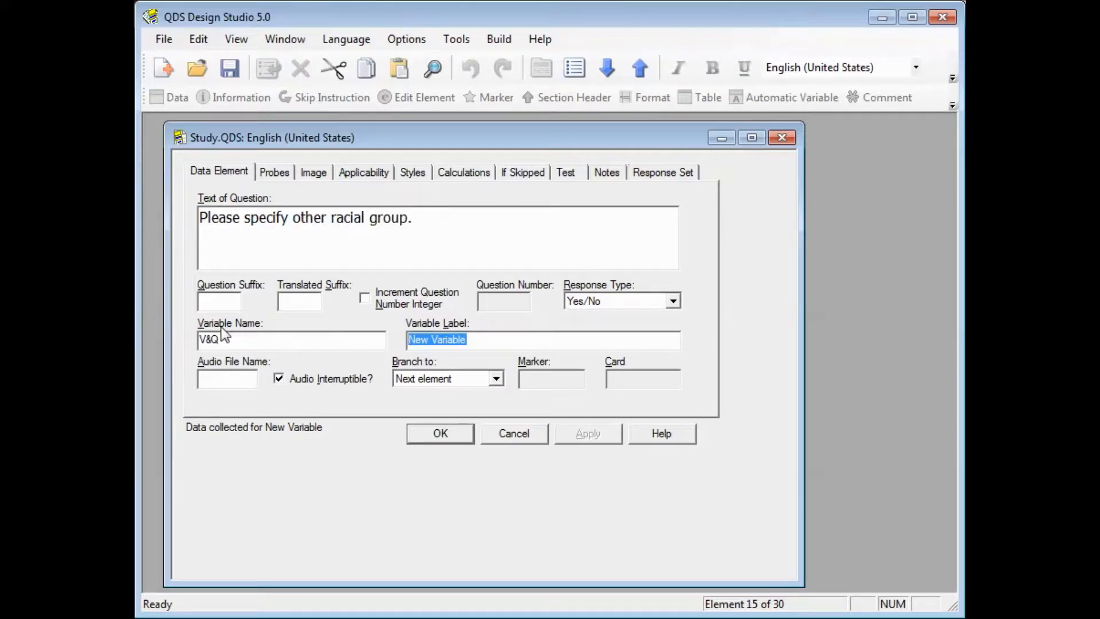
key(ctrl+v)
key(Home)
key(Delete)
text(O)
key(End)
key(BackSpace)
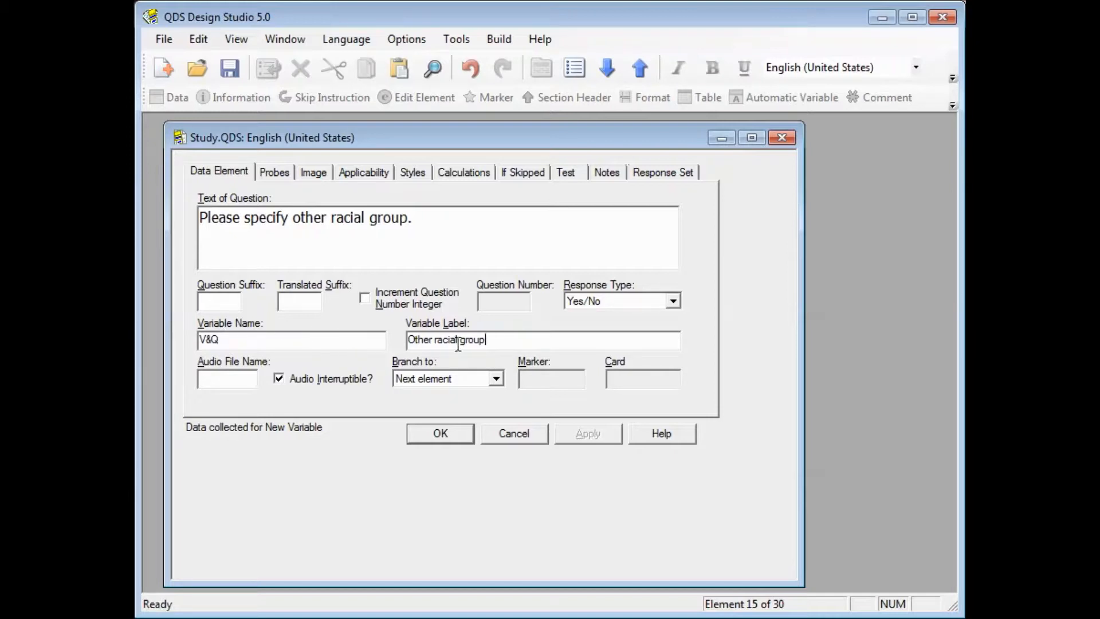
Name the new element's variable RACE_O and set its response type to Text
key(shift+Tab)
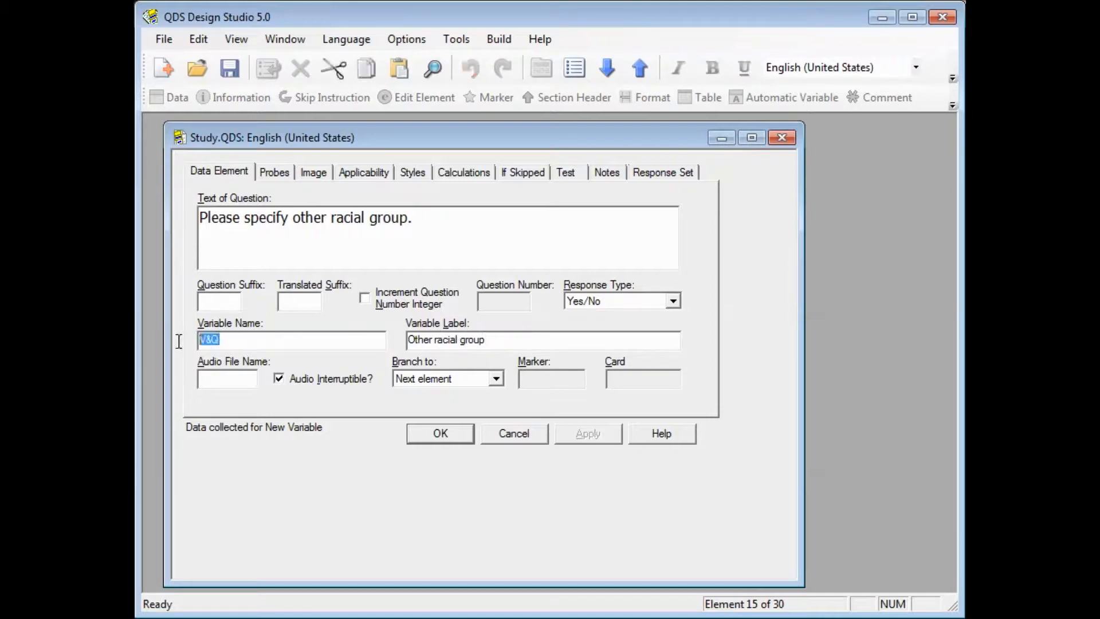
text(RACE_O)
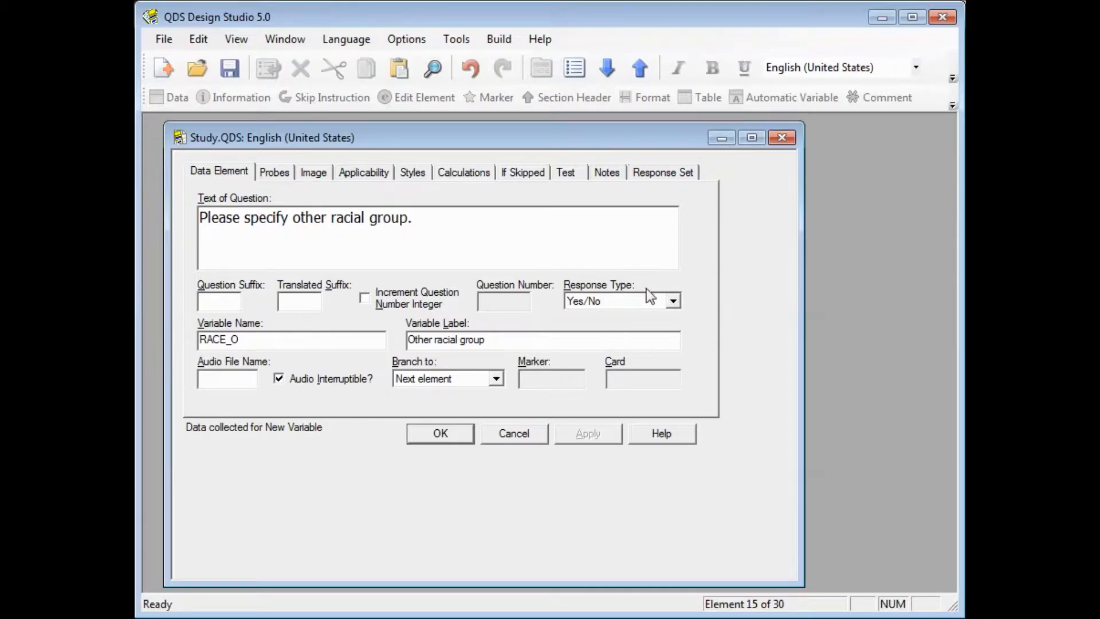
click(673, 302)
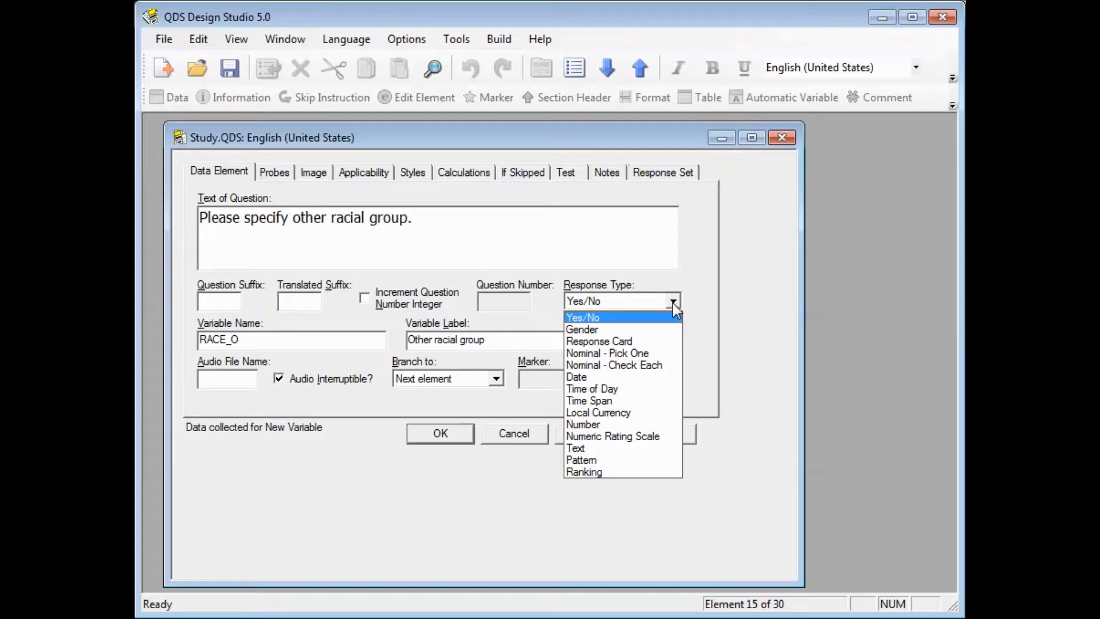
click(614, 447)
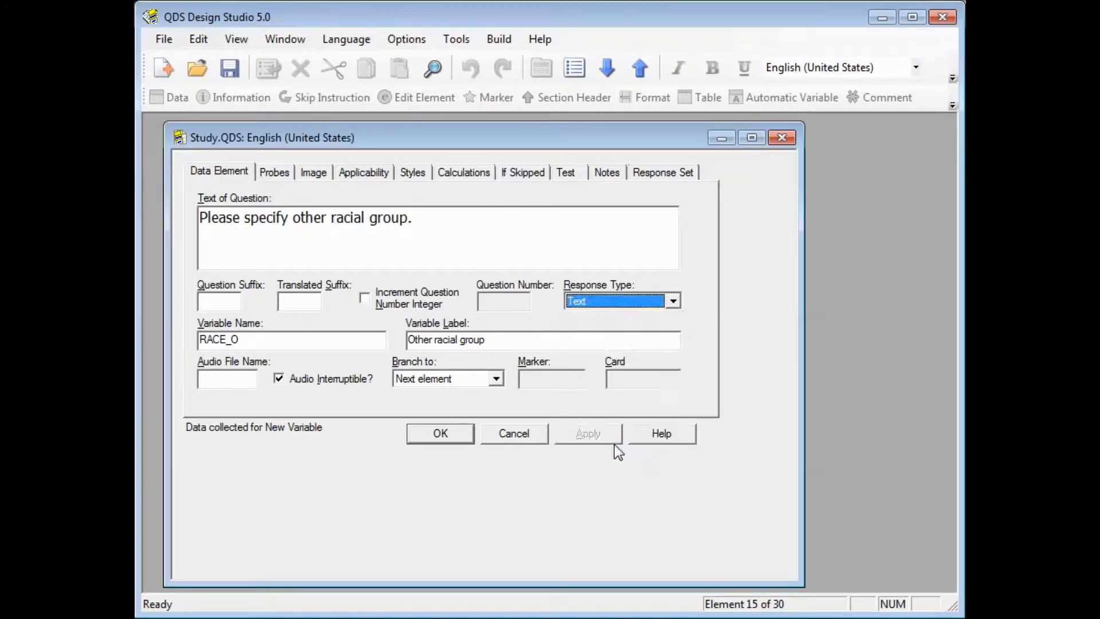
Set both the maximum number of characters to allow and the number displayed on screen to 30
click(676, 173)
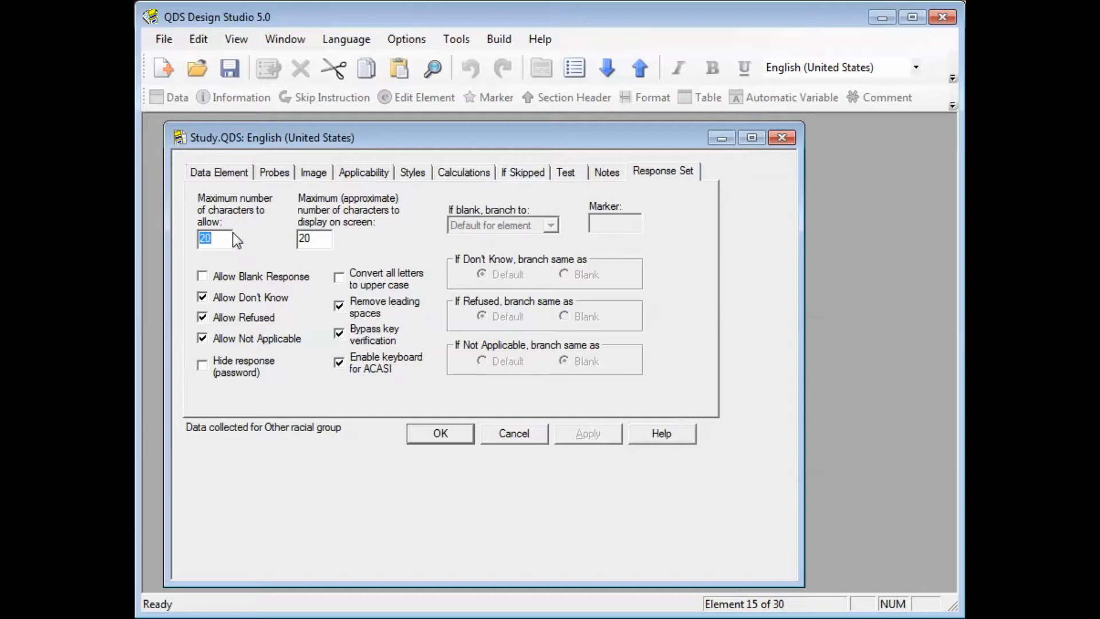
text(30)
key(Tab)
text(30)
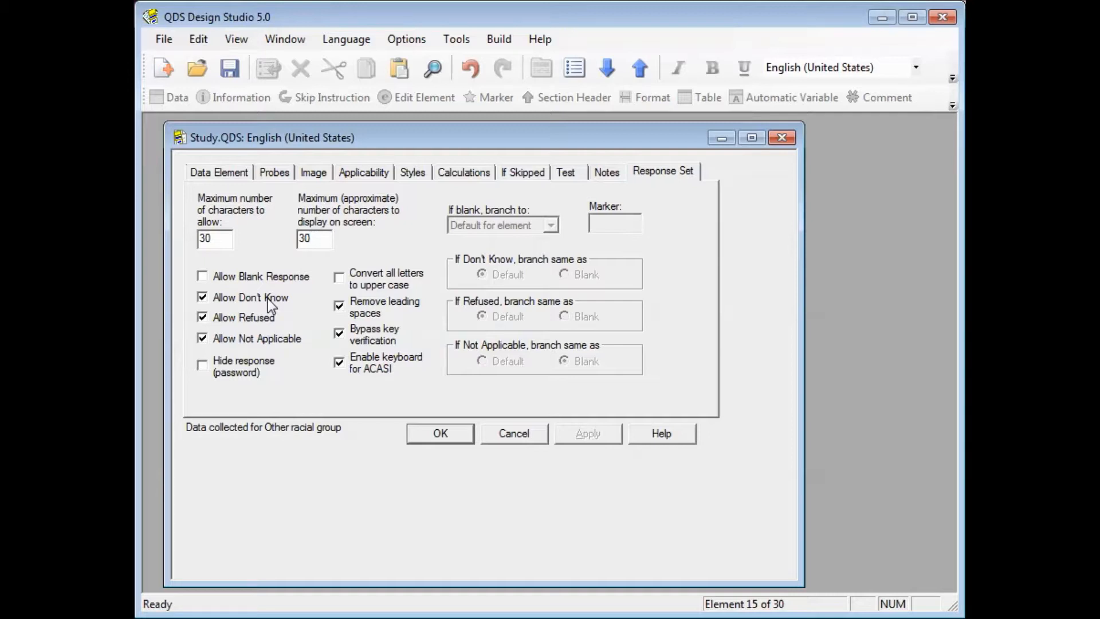
Disallow the Not Applicable and Refused responses for the other racial group question and save the element
click(269, 339)
click(259, 316)
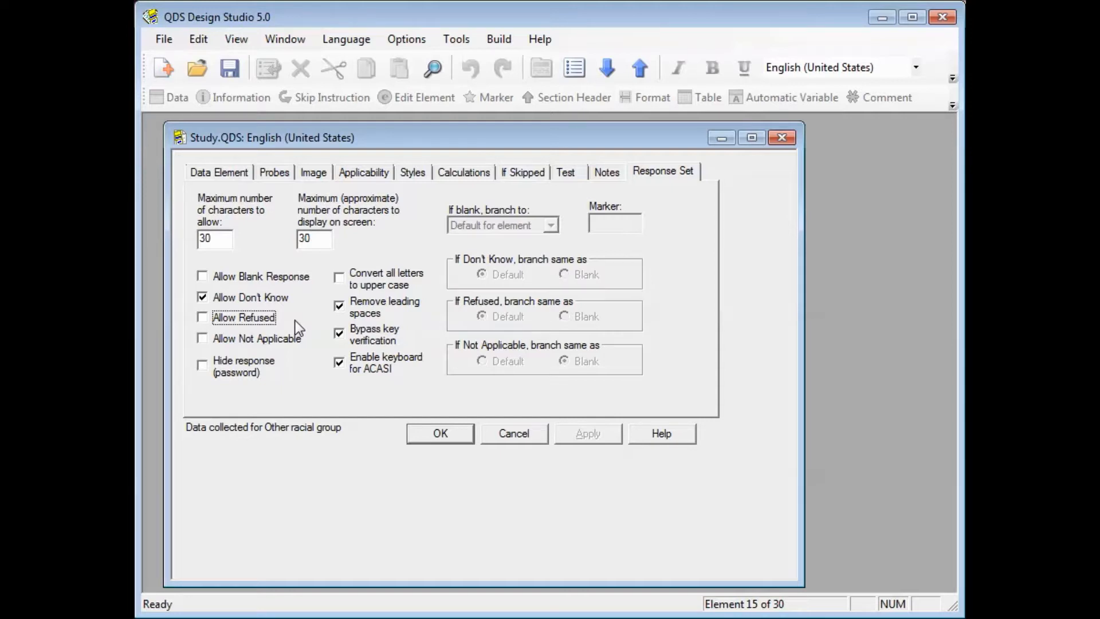
click(441, 433)
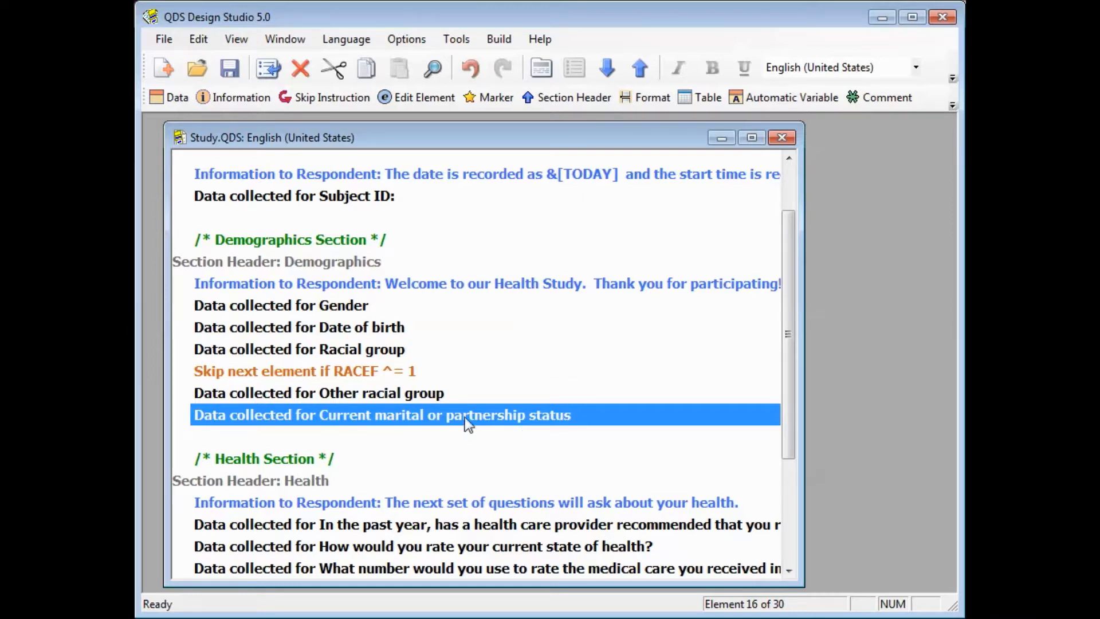
Run a preview of only the elements from Racial group through Current marital or partnership status
click(422, 350)
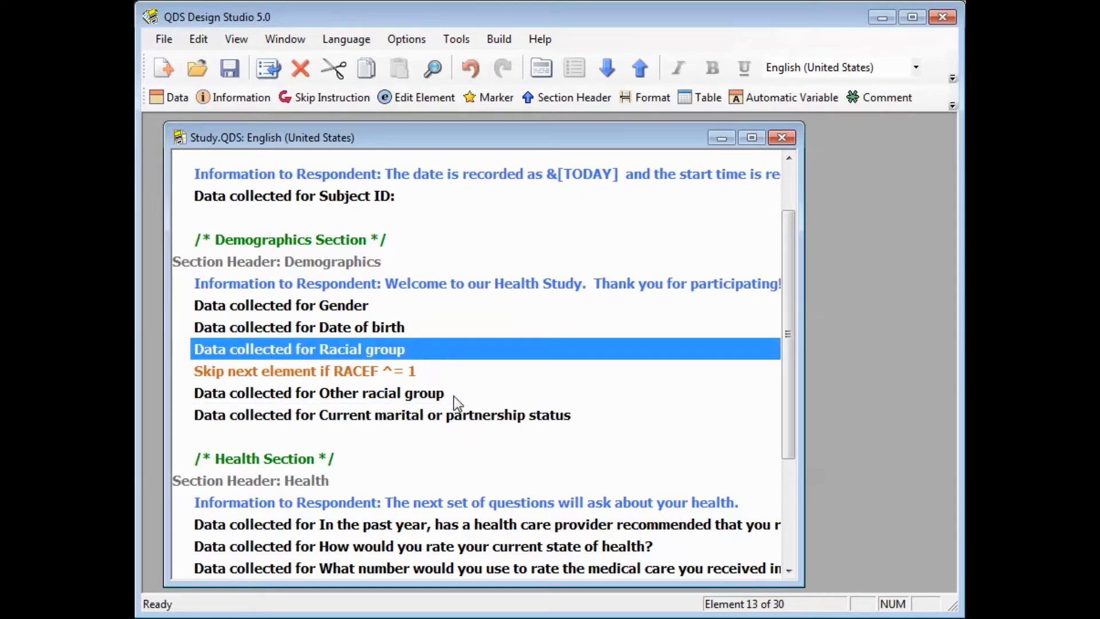
shift+click(468, 415)
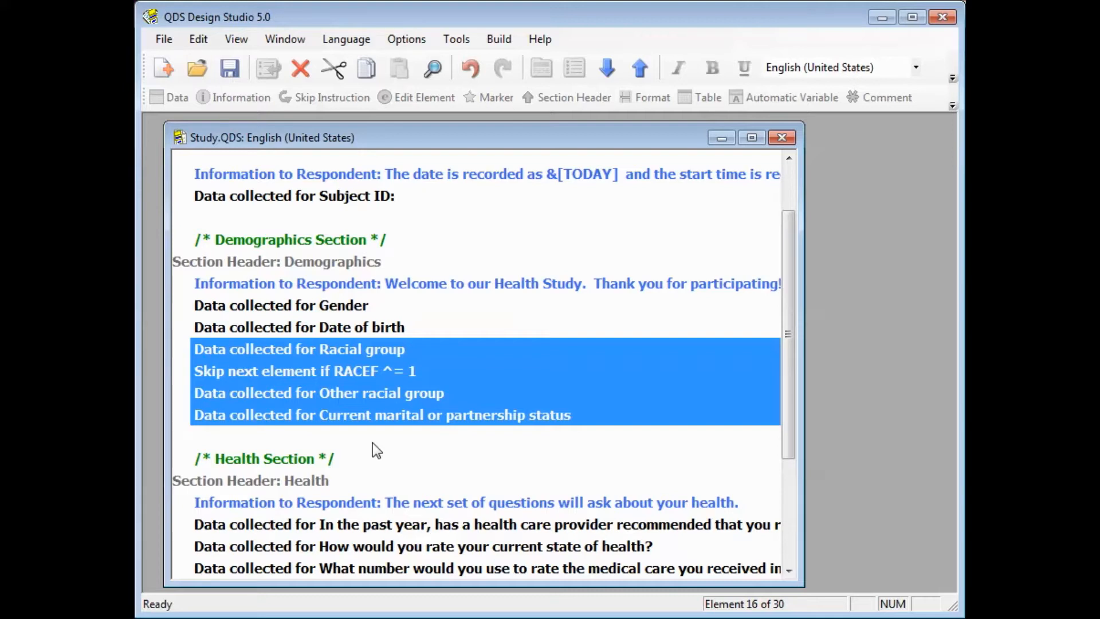
click(465, 39)
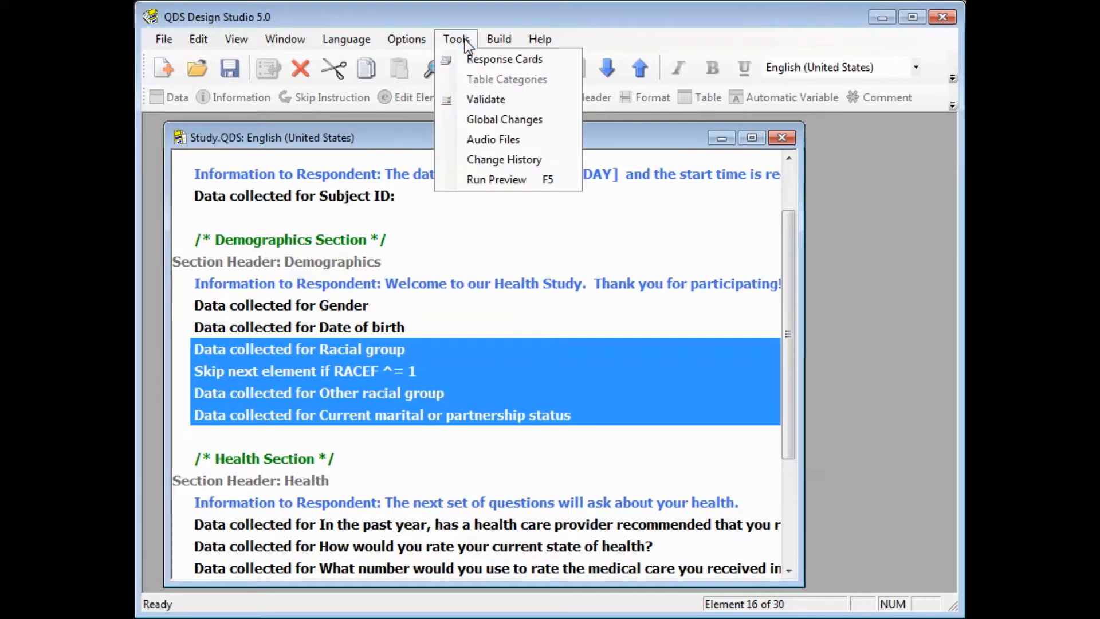
click(529, 181)
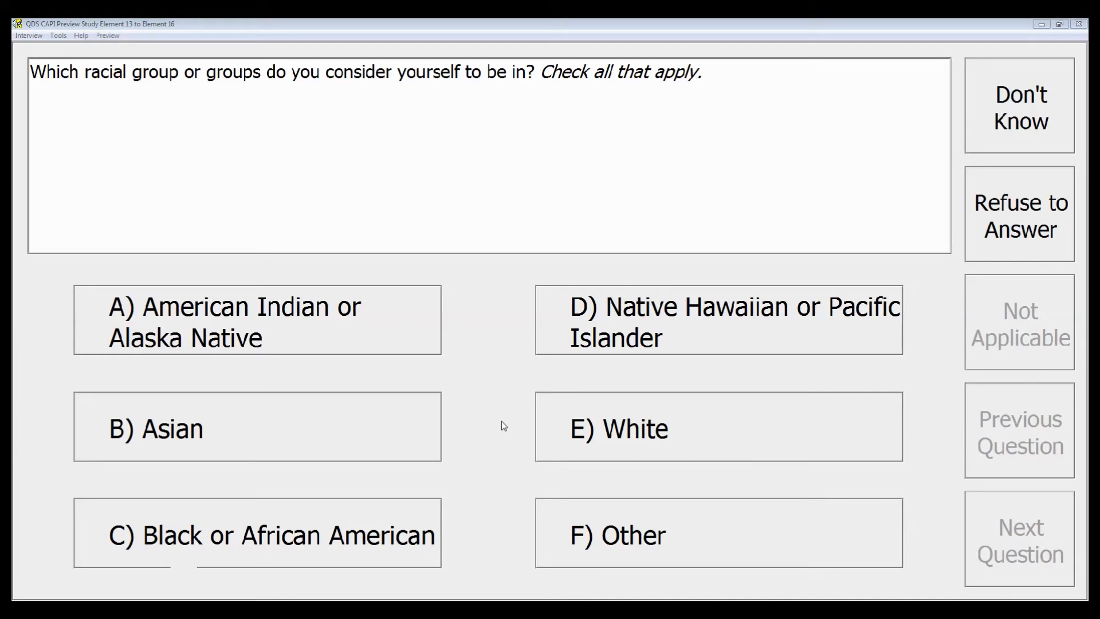
Answer the racial group question with Asian and White, and advance to test the skip
click(367, 429)
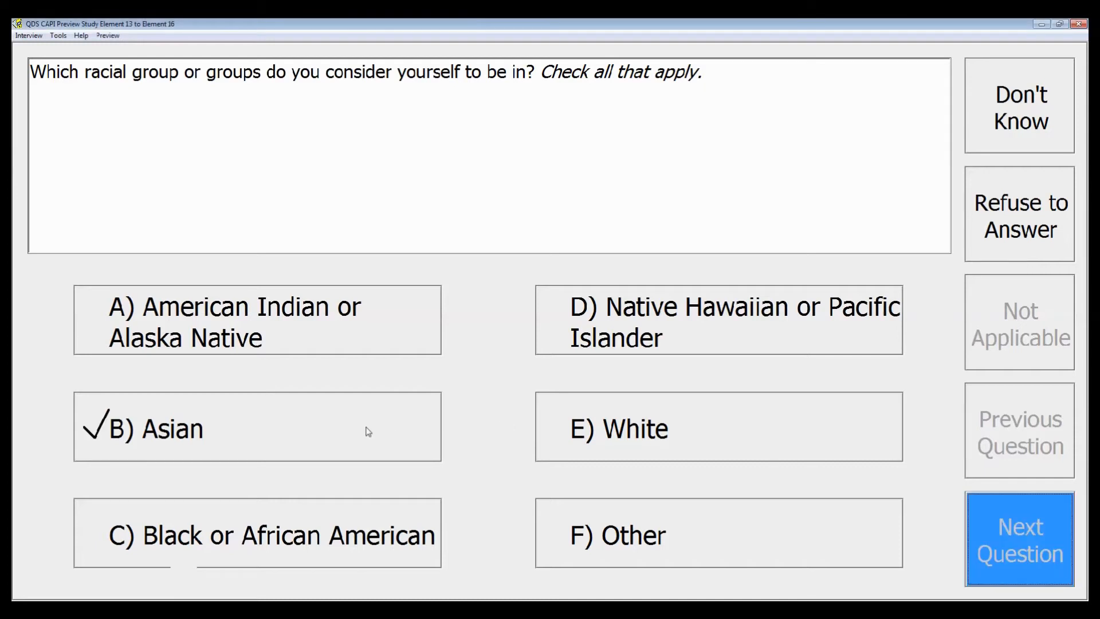
click(727, 434)
click(974, 537)
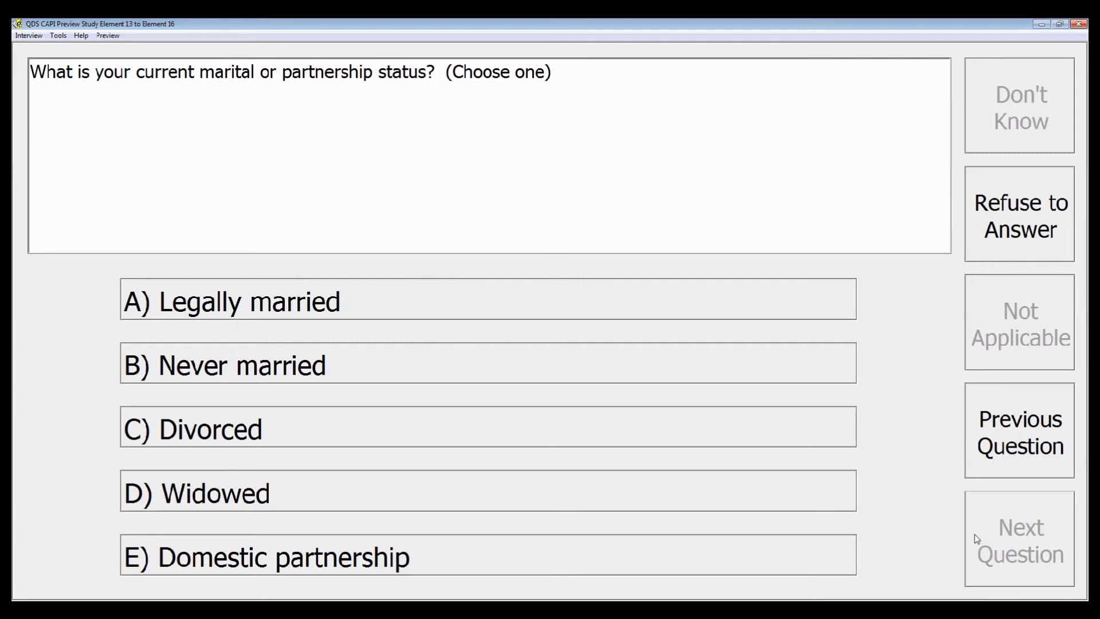
Return to the racial group question, replace White with Other, and advance to the follow-up question
click(1044, 420)
click(652, 414)
click(656, 525)
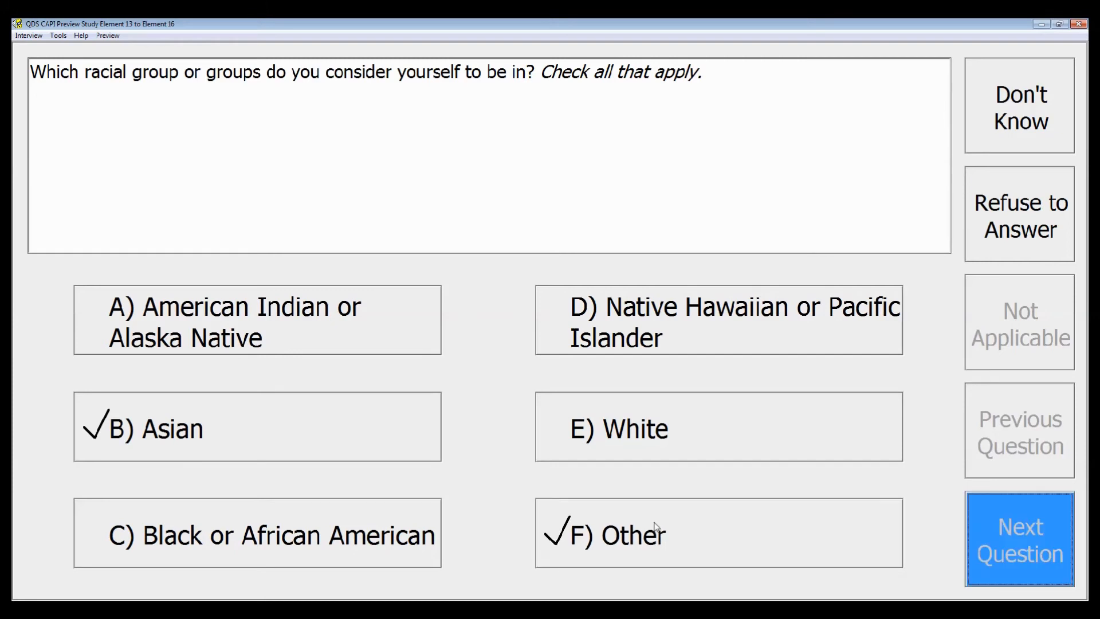
click(983, 520)
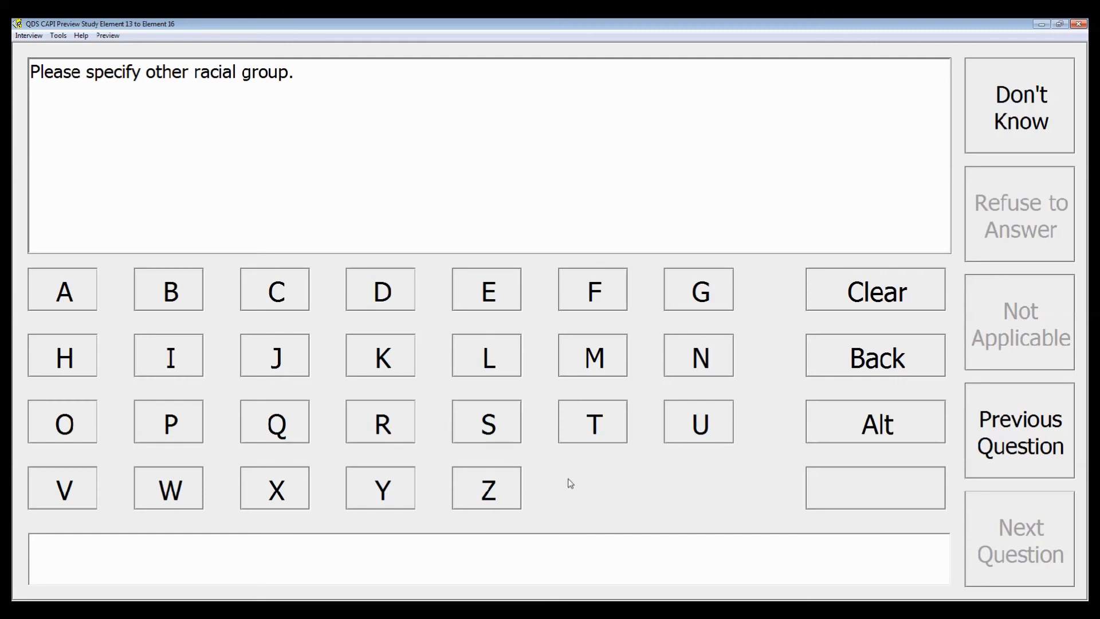
Enter "other" as the other racial group and answer the marital or partnership status question with Divorced
click(213, 565)
text(other)
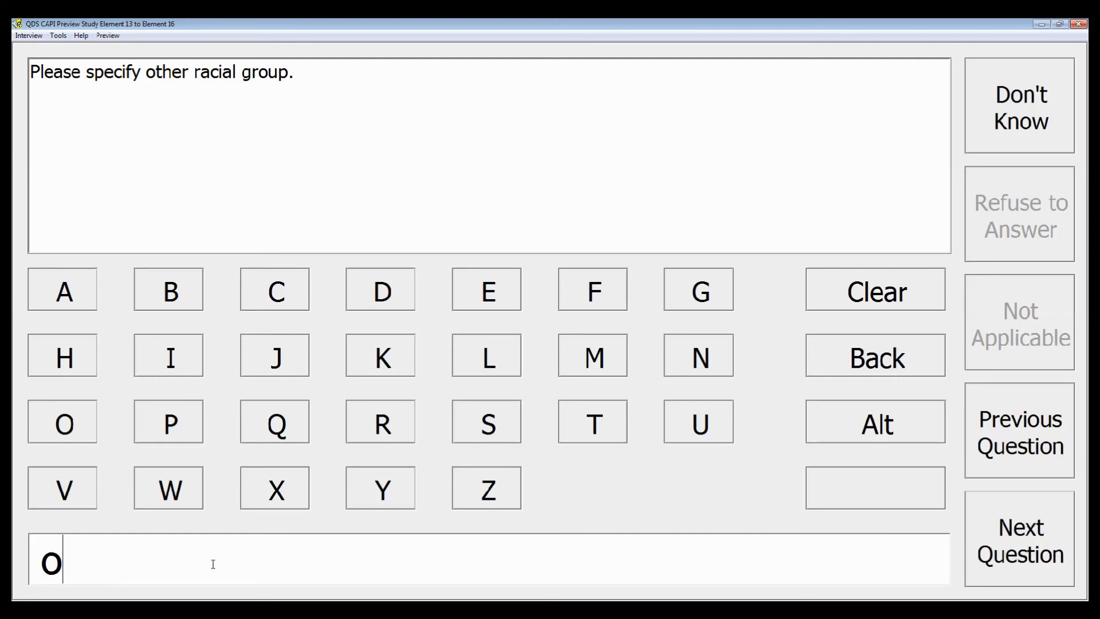
click(977, 545)
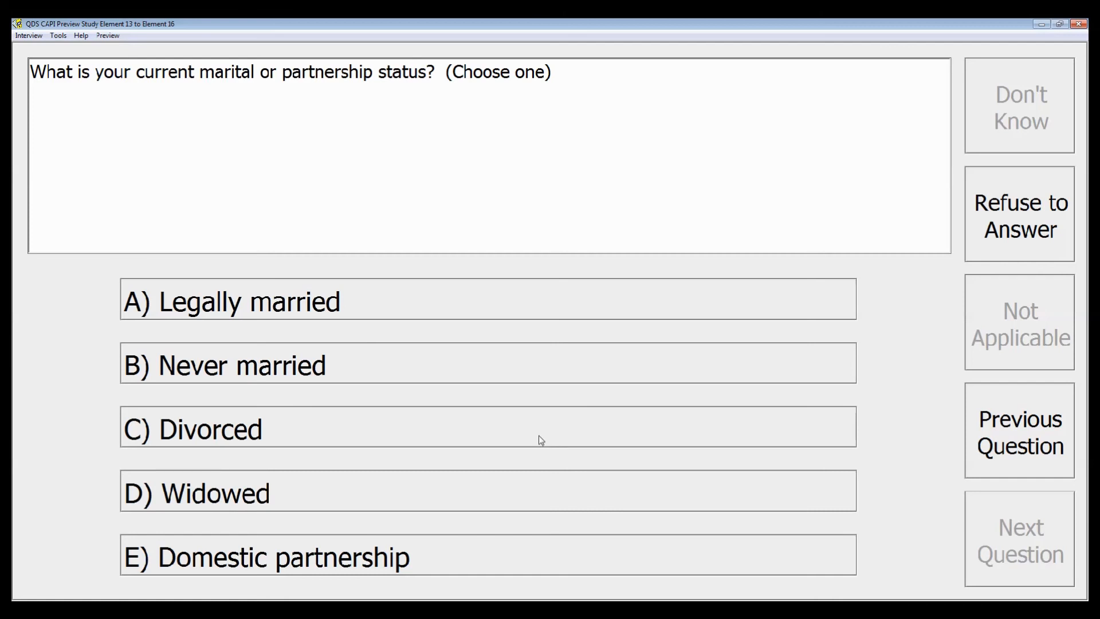
click(540, 439)
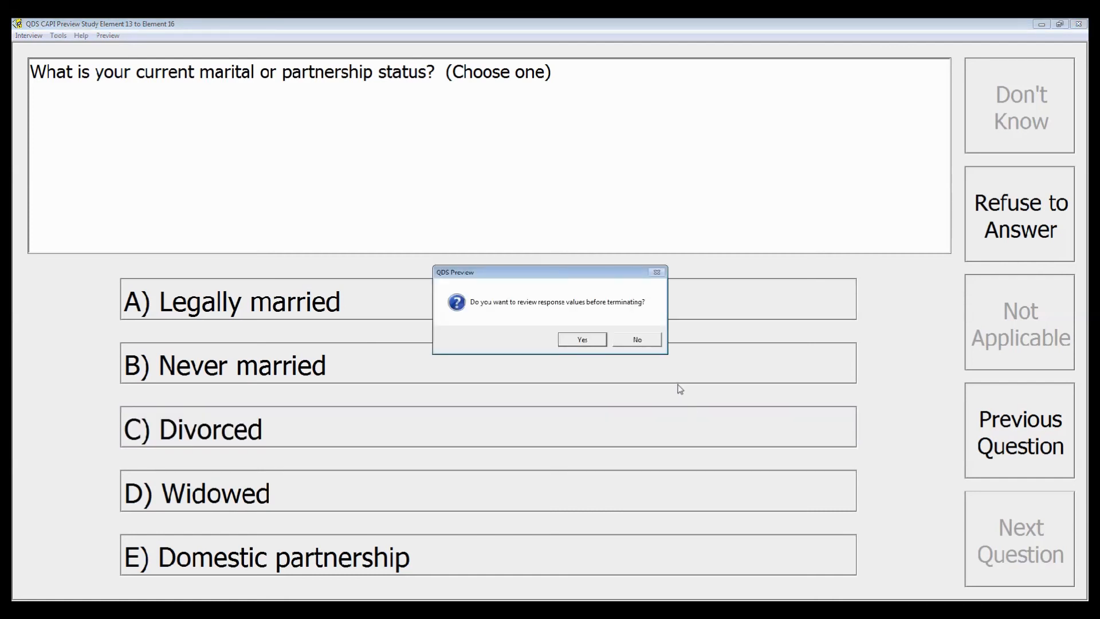